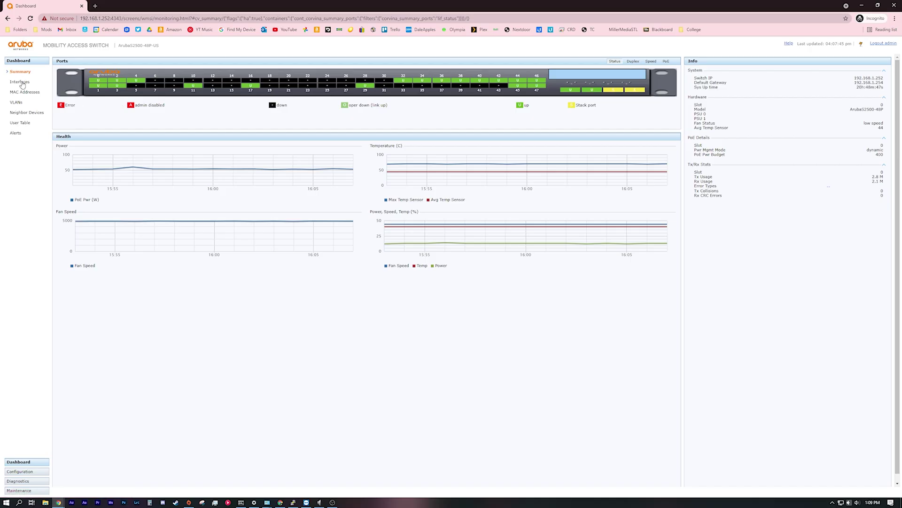
Filter the switch's interfaces list to the ports whose PoE status is drawing power.
{"action": "left_click", "coordinate": [20, 83]}
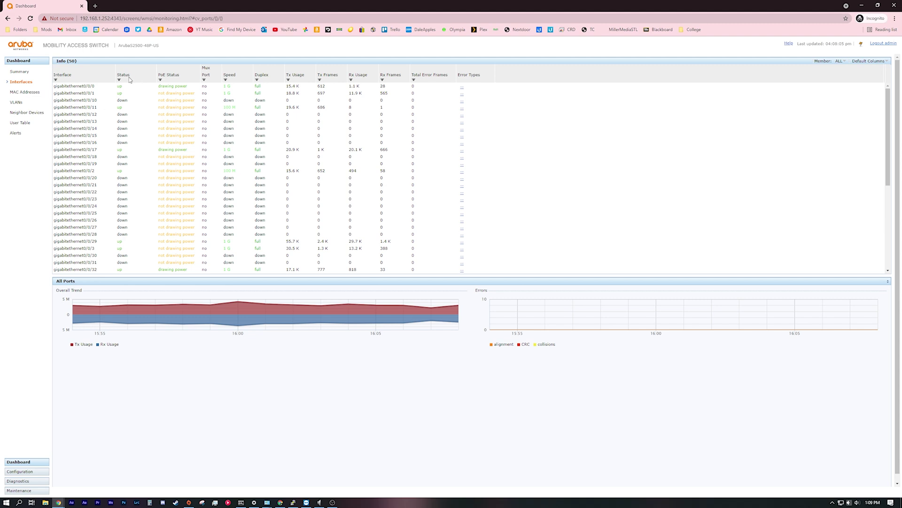
{"action": "left_click", "coordinate": [161, 80]}
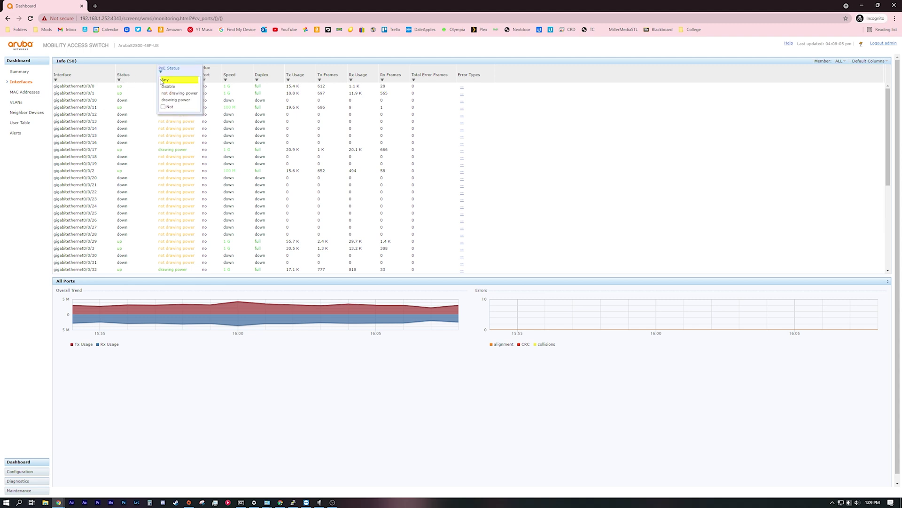
{"action": "left_click", "coordinate": [175, 100]}
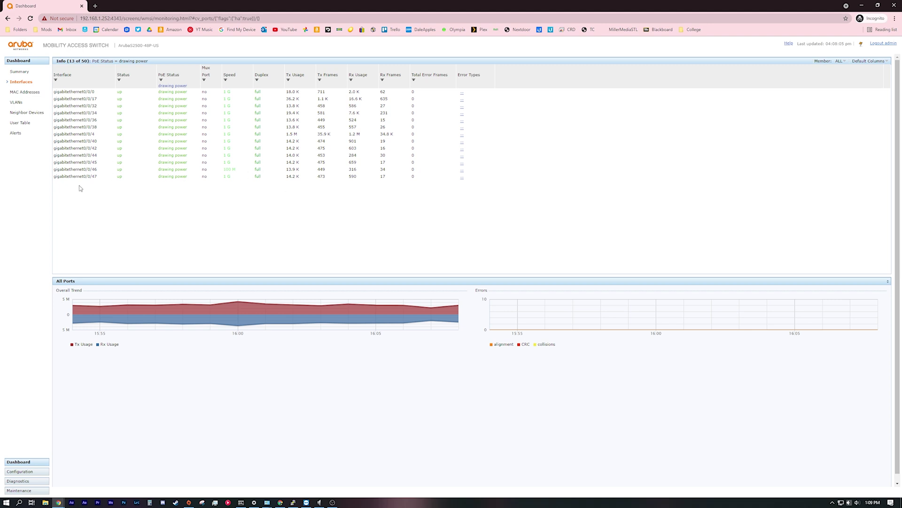
Inspect the traffic trend and link speed of interface gigabitethernet0/0/46, and view the dashboard's VLAN list.
{"action": "left_click", "coordinate": [228, 170]}
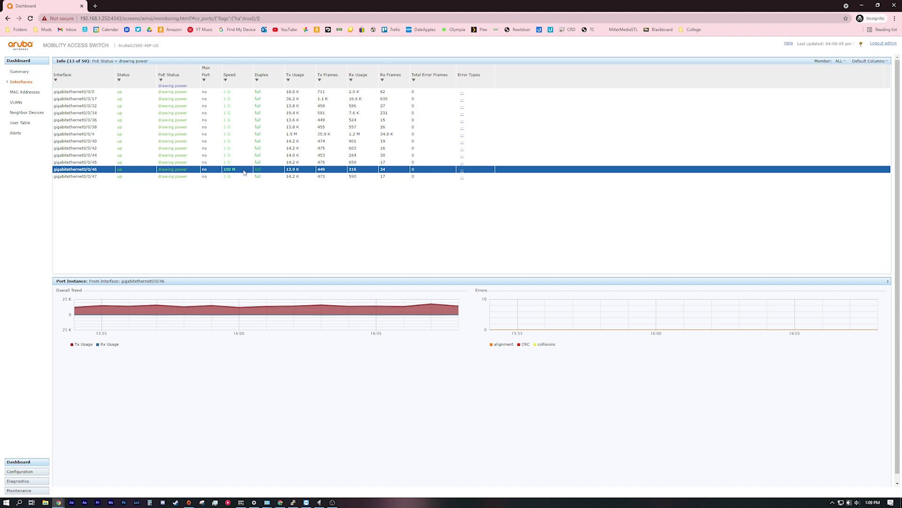
{"action": "left_click", "coordinate": [237, 171]}
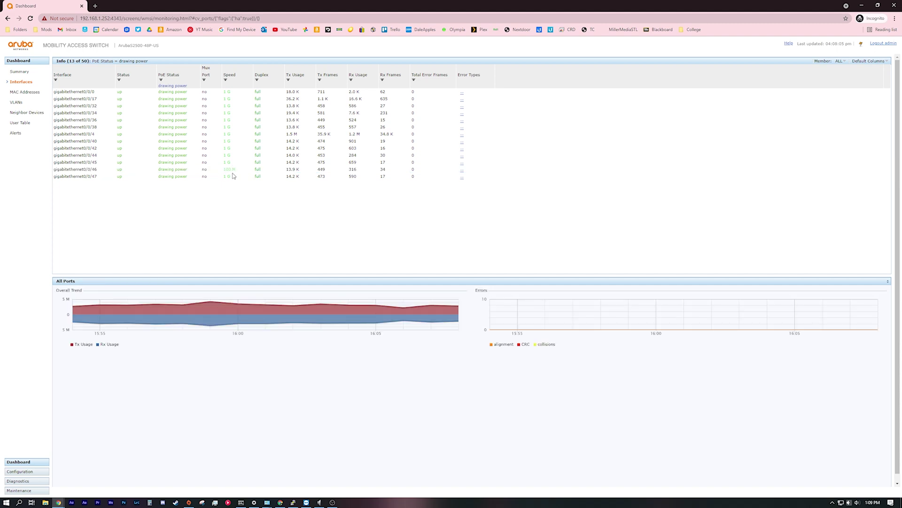
{"action": "left_click", "coordinate": [236, 176]}
{"action": "left_click", "coordinate": [236, 170]}
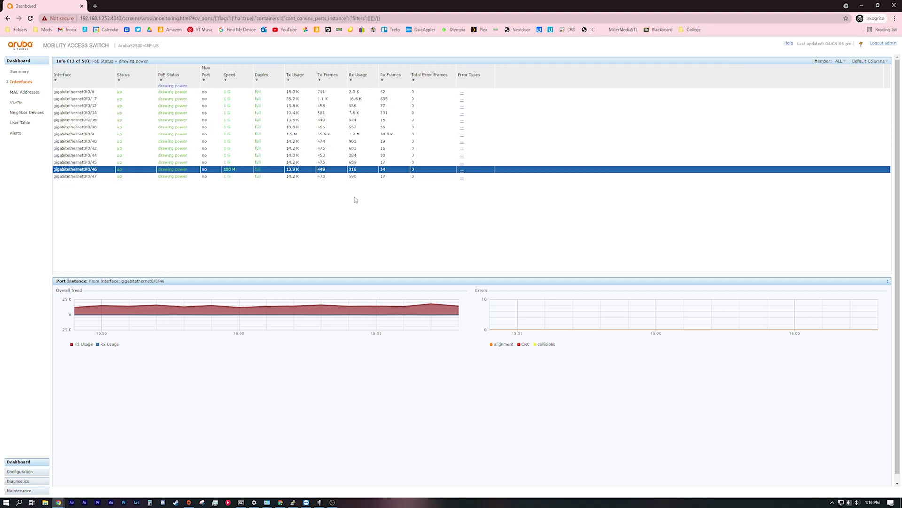
{"action": "left_click", "coordinate": [22, 103]}
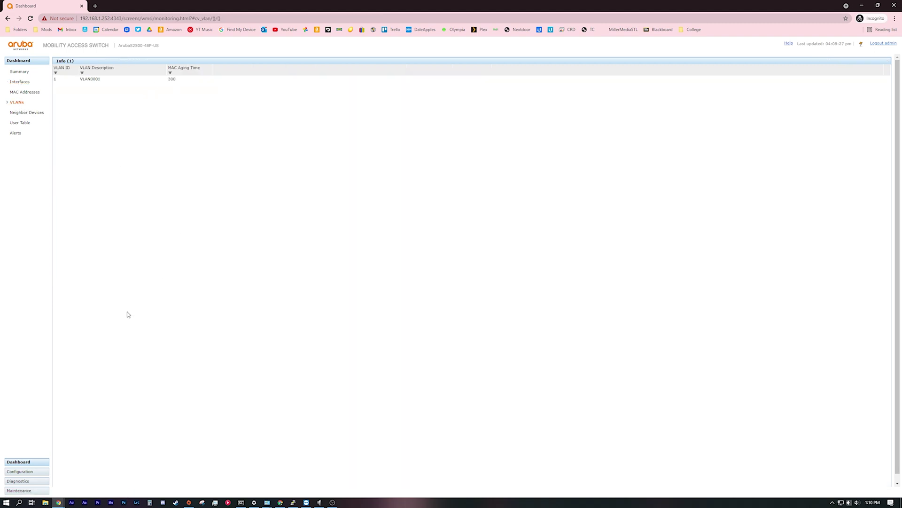
Rename the switch as Valance in the basic configuration and apply the change.
{"action": "left_click", "coordinate": [37, 472]}
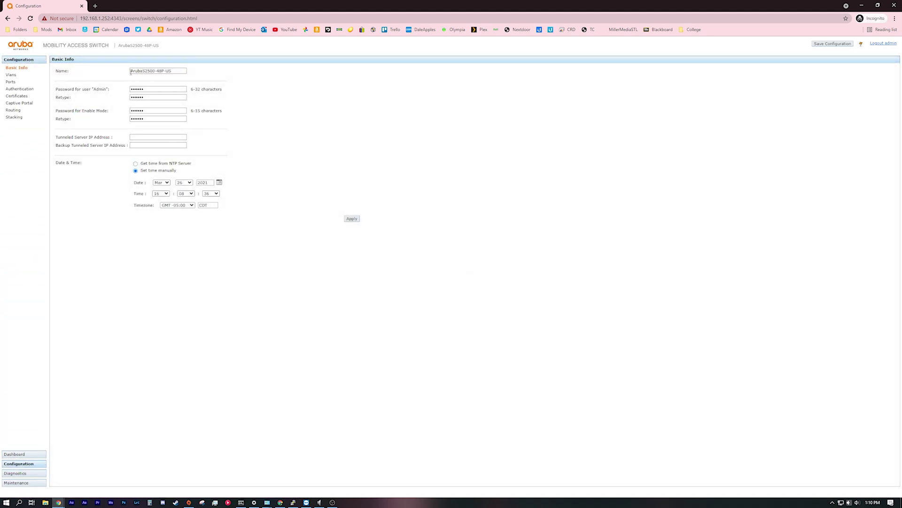
{"action": "triple_click", "coordinate": [170, 71]}
{"action": "key", "text": "BackSpace"}
{"action": "left_click", "coordinate": [351, 219]}
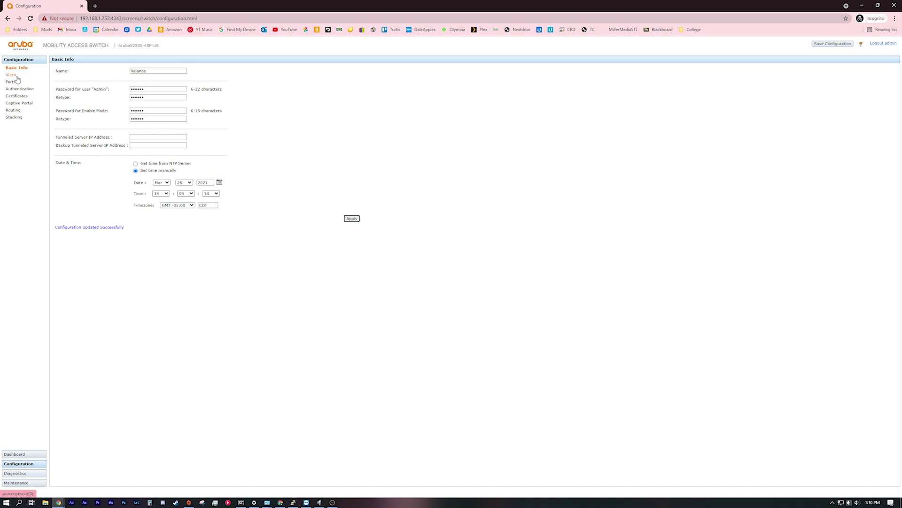
Add a new VLAN with ID 107 and the description IOT.
{"action": "left_click", "coordinate": [17, 77]}
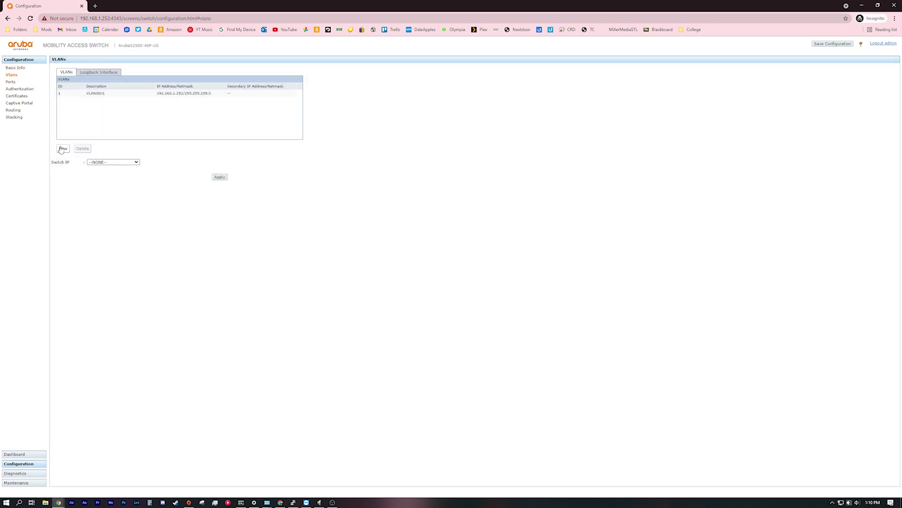
{"action": "left_click", "coordinate": [62, 149]}
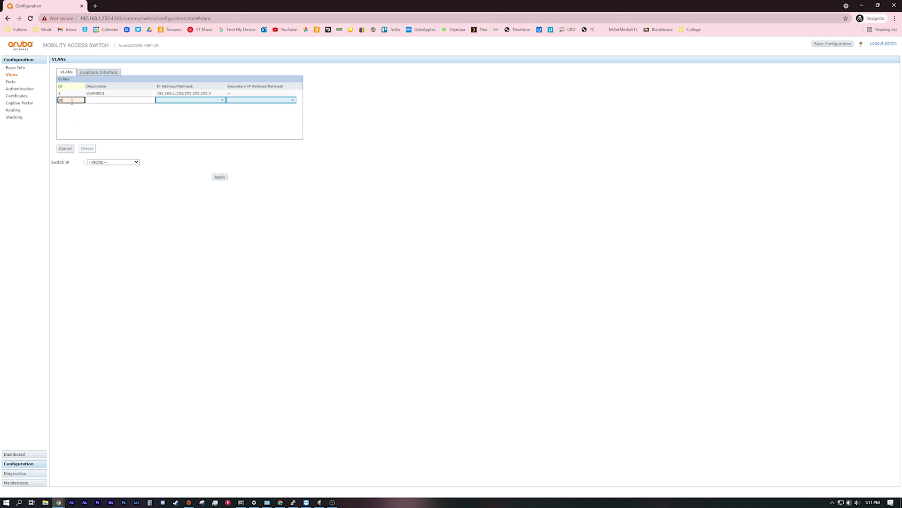
{"action": "left_click", "coordinate": [119, 101]}
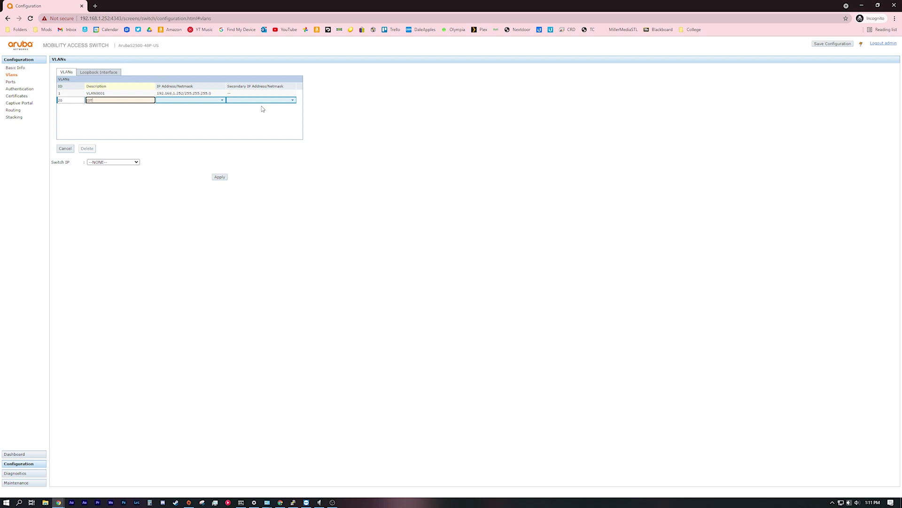
{"action": "left_click", "coordinate": [74, 98]}
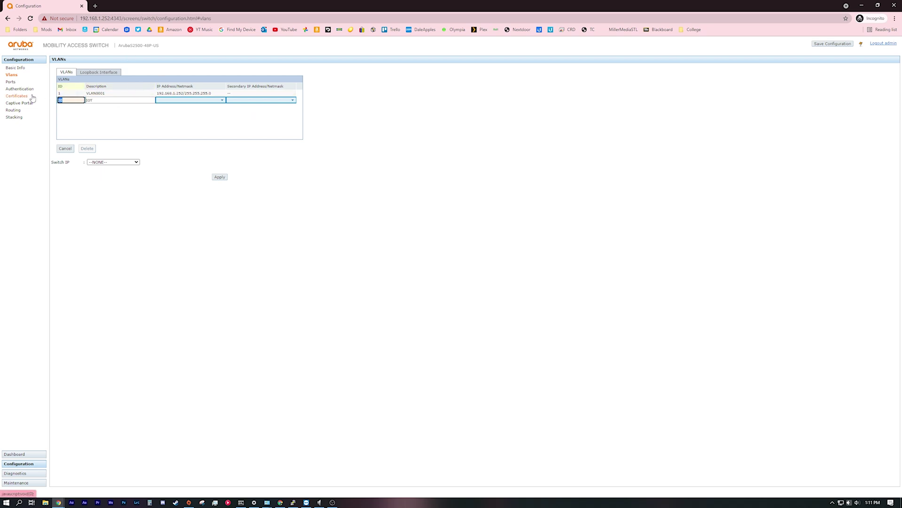
{"action": "type", "text": "107"}
{"action": "key", "text": "Return"}
Enter 192.168.107.2 as VLAN 107's IP address and try 24 as its netmask.
{"action": "left_click", "coordinate": [196, 100]}
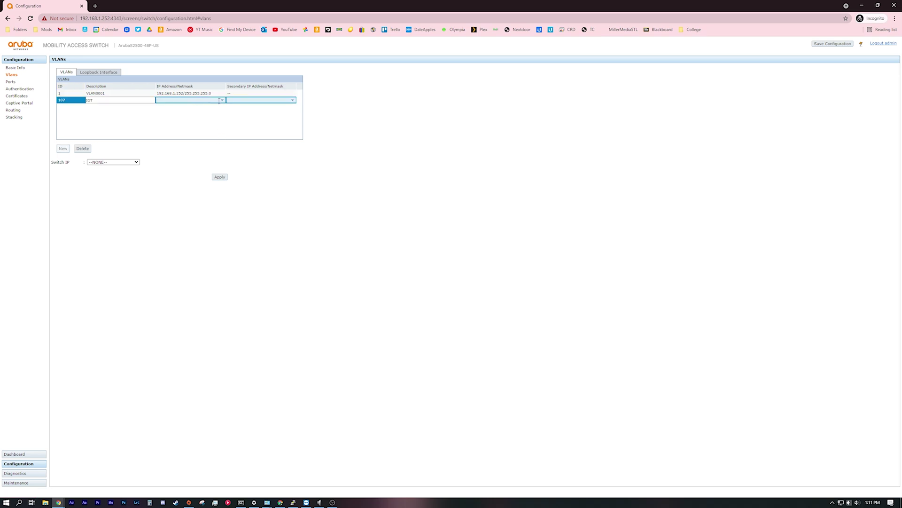
{"action": "left_click", "coordinate": [215, 100]}
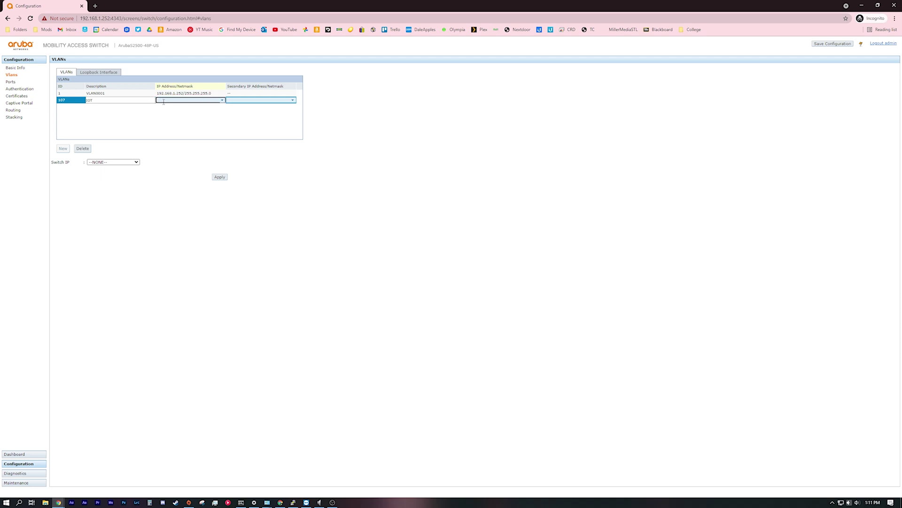
{"action": "left_click", "coordinate": [177, 103]}
{"action": "left_click", "coordinate": [178, 103]}
{"action": "left_click", "coordinate": [177, 103]}
{"action": "right_click", "coordinate": [177, 106]}
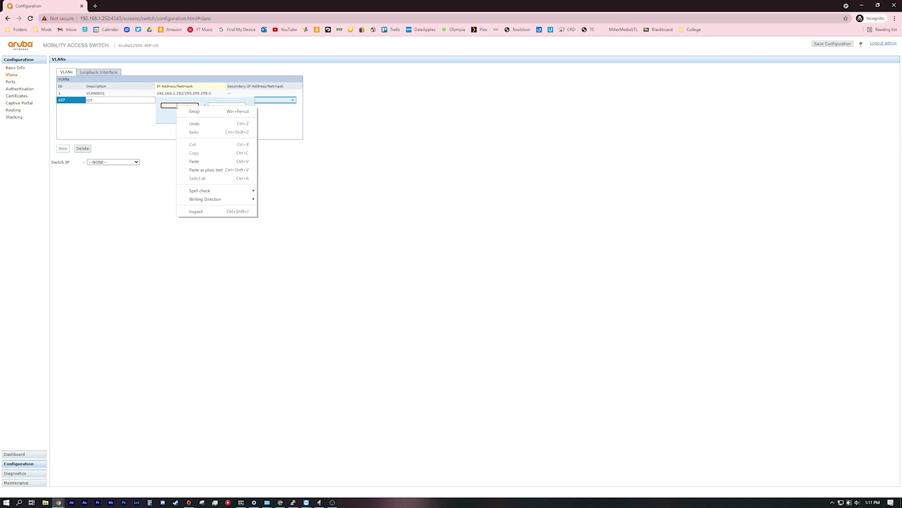
{"action": "left_click", "coordinate": [174, 107]}
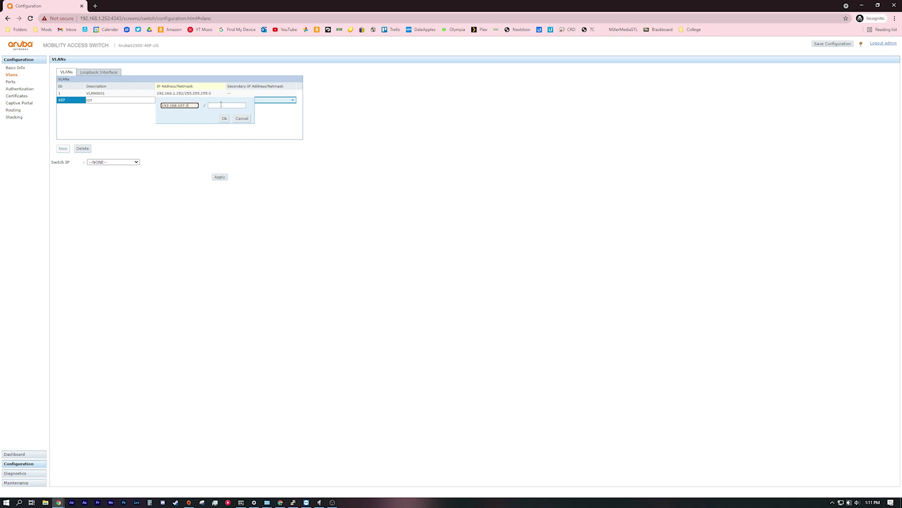
{"action": "left_click", "coordinate": [221, 104]}
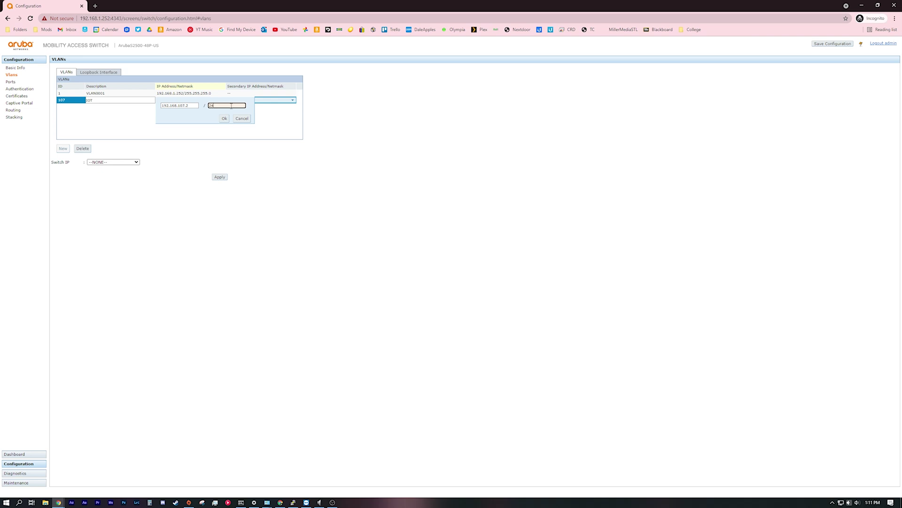
{"action": "left_click", "coordinate": [224, 118]}
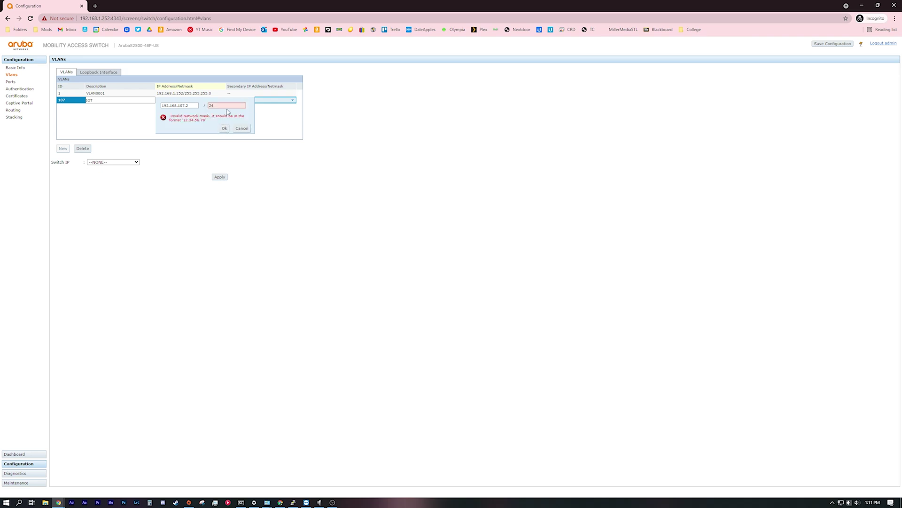
Set VLAN 107's netmask to 255.255.255.0 and apply the VLAN configuration.
{"action": "left_click_drag", "start_coordinate": [207, 105], "coordinate": [245, 103]}
{"action": "left_click", "coordinate": [223, 128]}
{"action": "left_click_drag", "start_coordinate": [241, 104], "coordinate": [206, 105]}
{"action": "type", "text": "255.255.0"}
{"action": "left_click", "coordinate": [224, 128]}
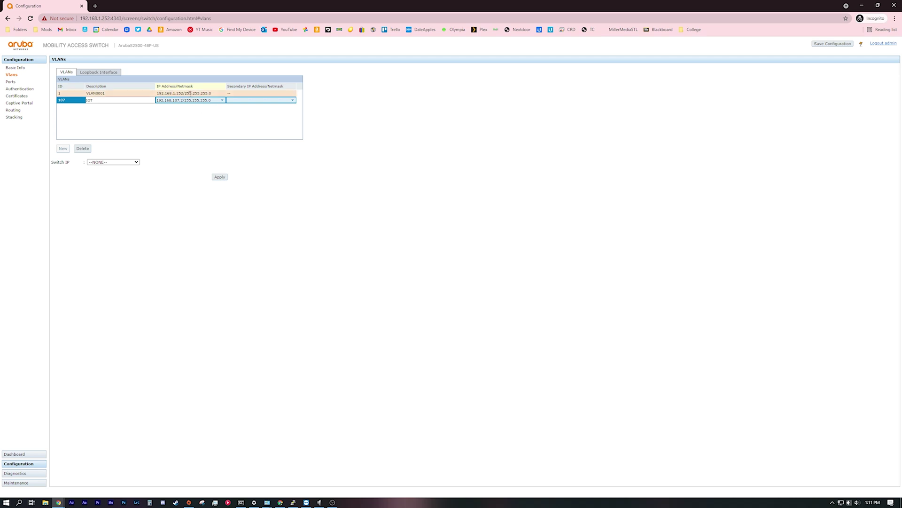
{"action": "left_click", "coordinate": [142, 132]}
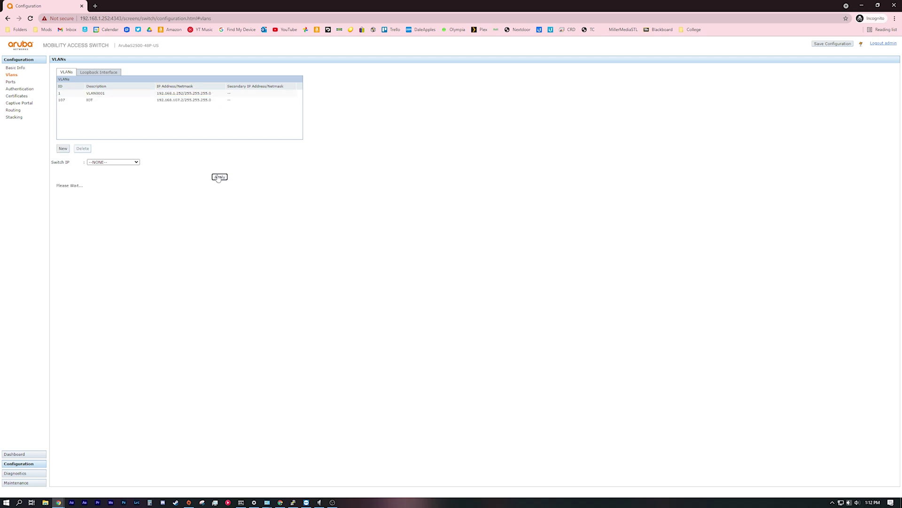
{"action": "left_click", "coordinate": [219, 177]}
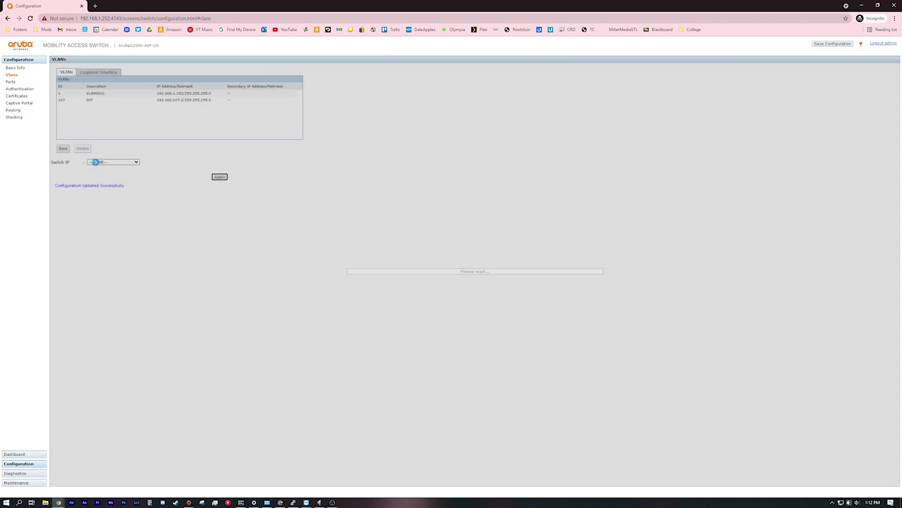
Check which VLAN addresses are offered for the switch IP.
{"action": "left_click", "coordinate": [99, 163]}
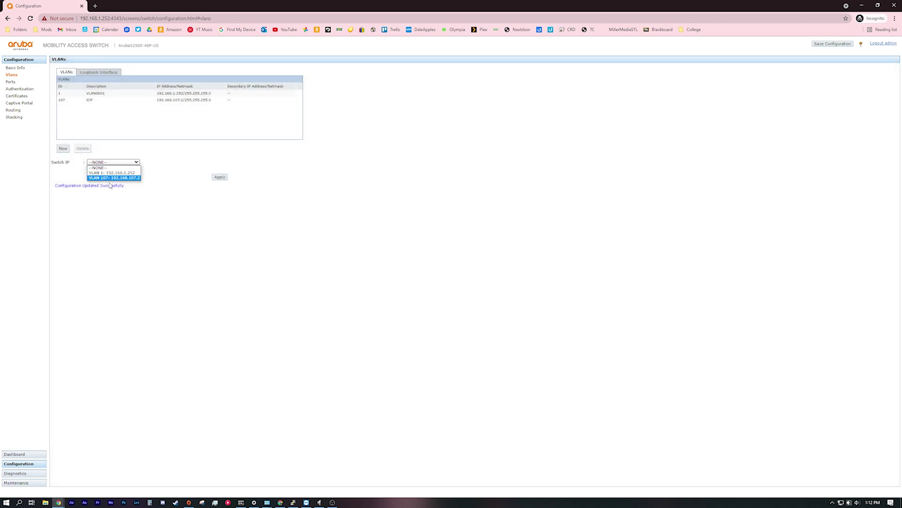
{"action": "right_click", "coordinate": [127, 133]}
{"action": "left_click", "coordinate": [118, 134]}
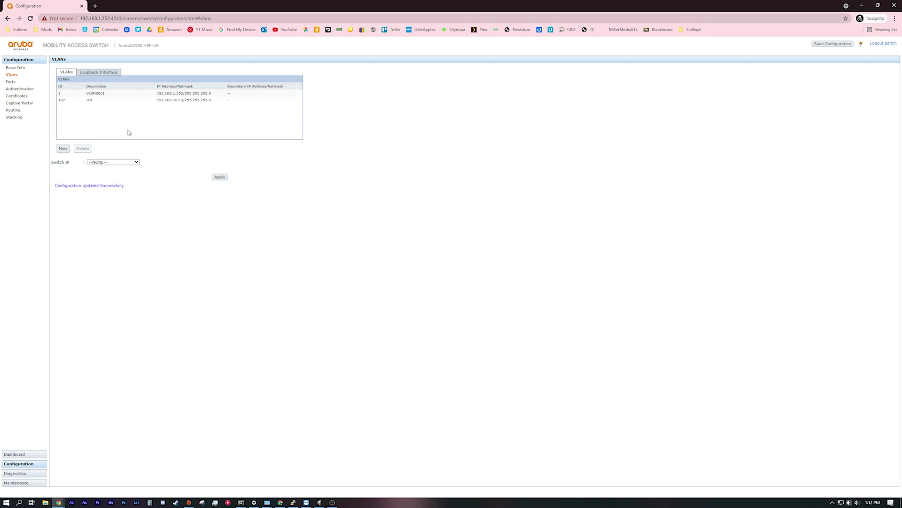
{"action": "left_click", "coordinate": [71, 98]}
{"action": "left_click", "coordinate": [160, 132]}
{"action": "left_click", "coordinate": [218, 178]}
Create a port switching profile named IOT Ports in access mode with access VLAN 107 and native VLAN 107.
{"action": "left_click", "coordinate": [11, 82]}
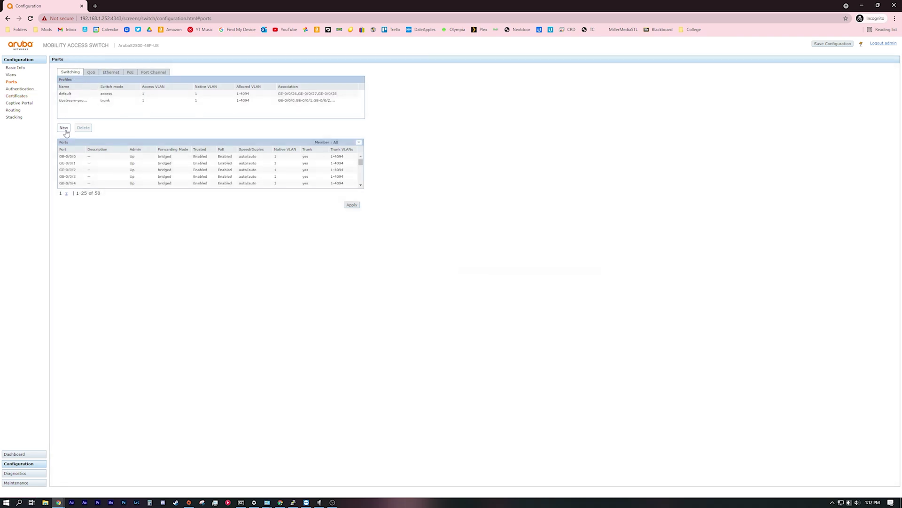
{"action": "left_click", "coordinate": [64, 128]}
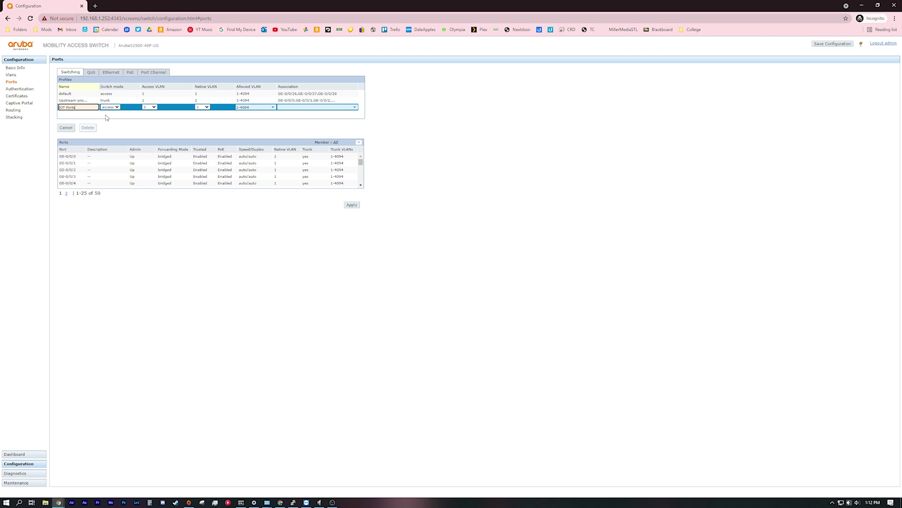
{"action": "key", "text": "Tab"}
{"action": "left_click", "coordinate": [154, 107]}
{"action": "left_click", "coordinate": [150, 116]}
{"action": "left_click", "coordinate": [205, 107]}
{"action": "left_click", "coordinate": [200, 117]}
Restrict the IOT Ports profile's allowed VLAN range to 107.
{"action": "left_click", "coordinate": [273, 107]}
{"action": "left_click", "coordinate": [270, 112]}
{"action": "left_click", "coordinate": [255, 108]}
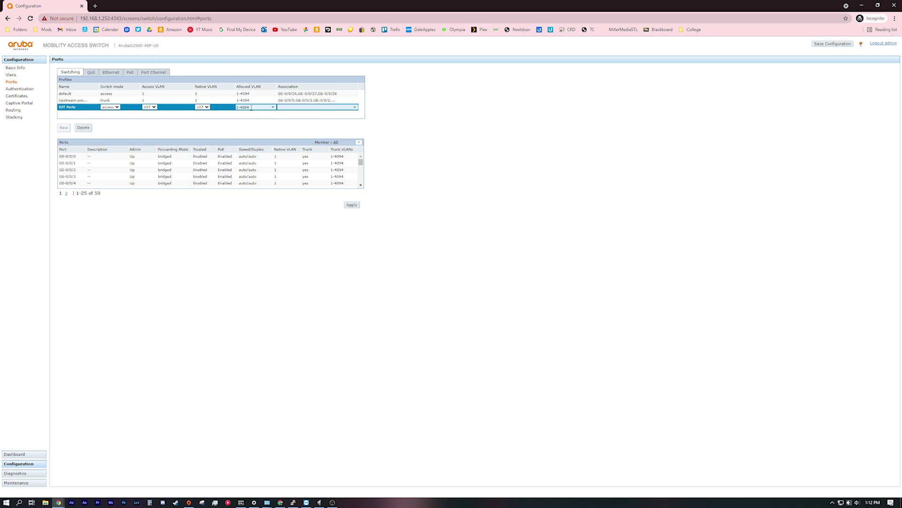
{"action": "left_click", "coordinate": [254, 108]}
{"action": "double_click", "coordinate": [256, 113]}
{"action": "right_click", "coordinate": [258, 113]}
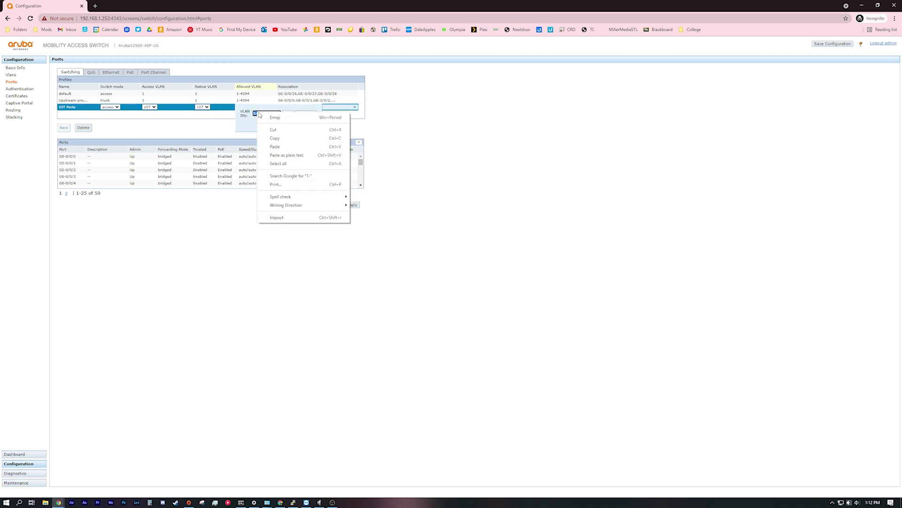
{"action": "left_click", "coordinate": [260, 114]}
{"action": "key", "text": "ctrl+a"}
{"action": "type", "text": "1"}
{"action": "left_click", "coordinate": [309, 113]}
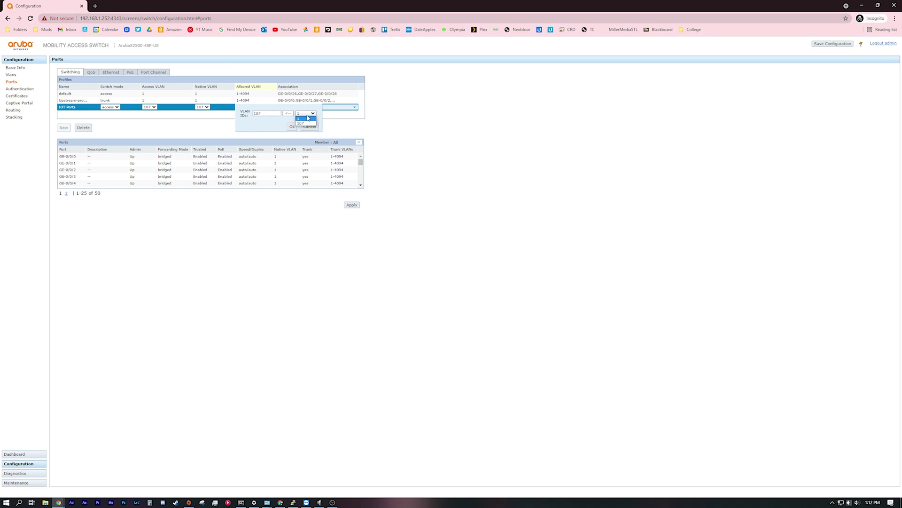
{"action": "left_click", "coordinate": [306, 124]}
{"action": "left_click", "coordinate": [288, 113]}
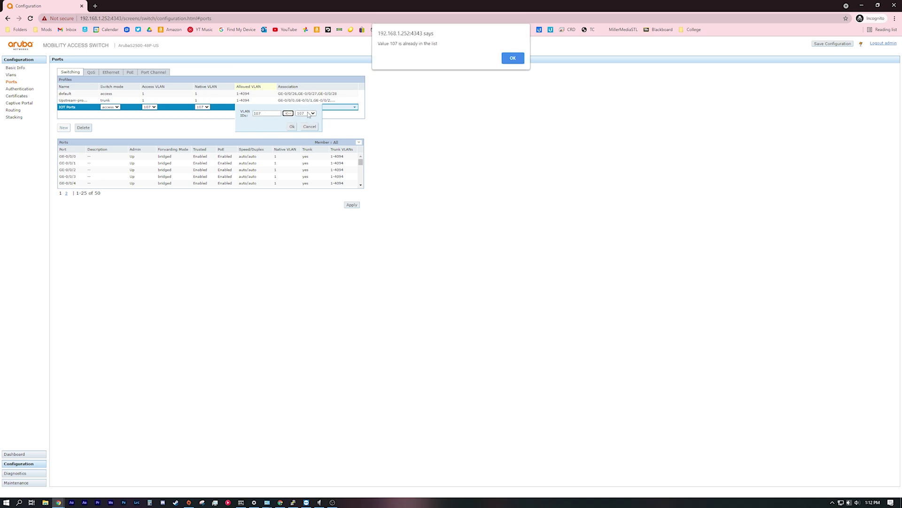
{"action": "left_click", "coordinate": [513, 59]}
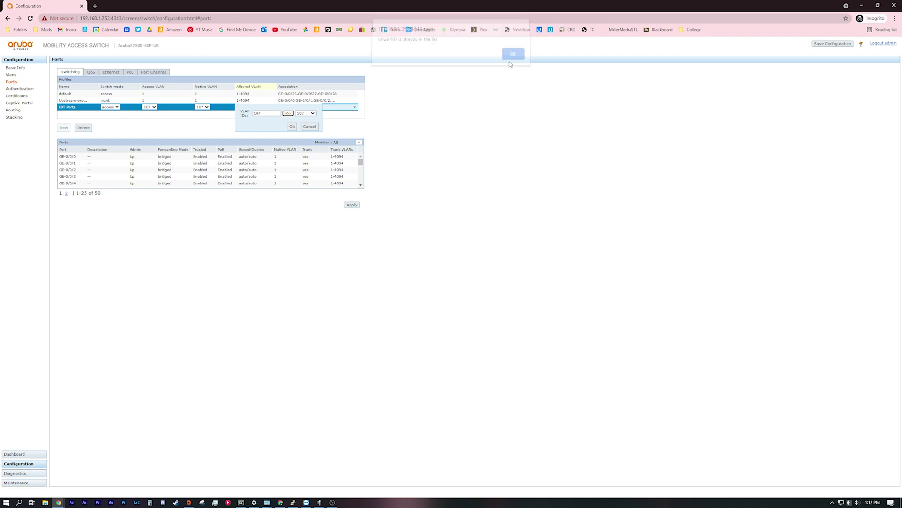
{"action": "left_click", "coordinate": [292, 128]}
Associate ports GE-0/0/29, GE-0/0/30 and GE-0/0/31 with the IOT Ports profile and apply the configuration.
{"action": "left_click", "coordinate": [354, 108]}
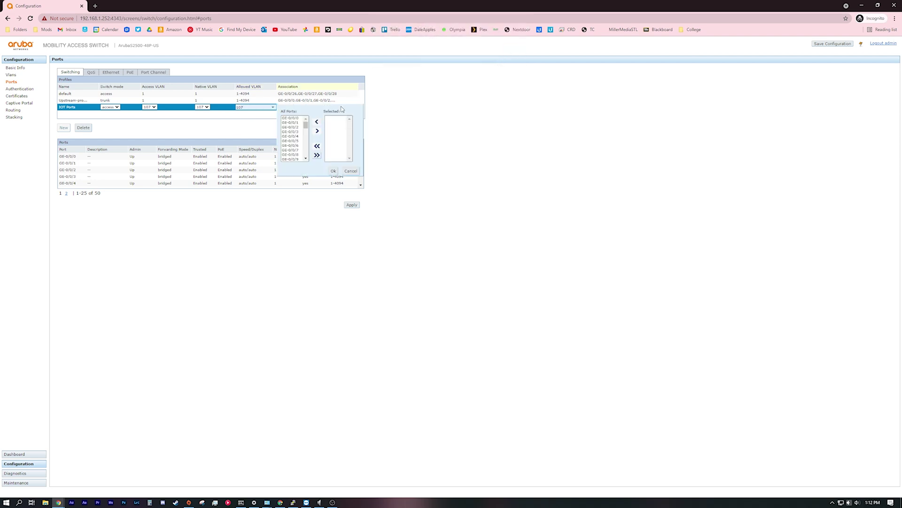
{"action": "right_click", "coordinate": [289, 122]}
{"action": "key", "text": "Escape"}
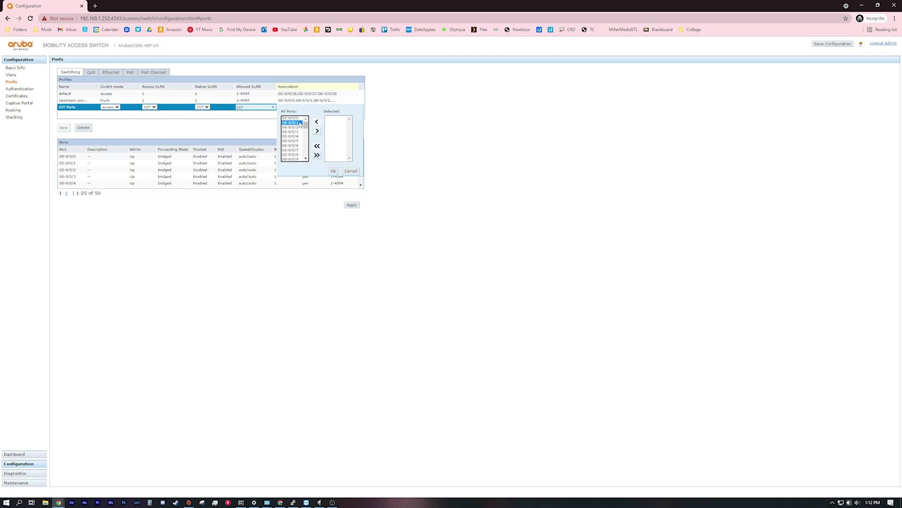
{"action": "left_click_drag", "start_coordinate": [308, 129], "coordinate": [306, 144]}
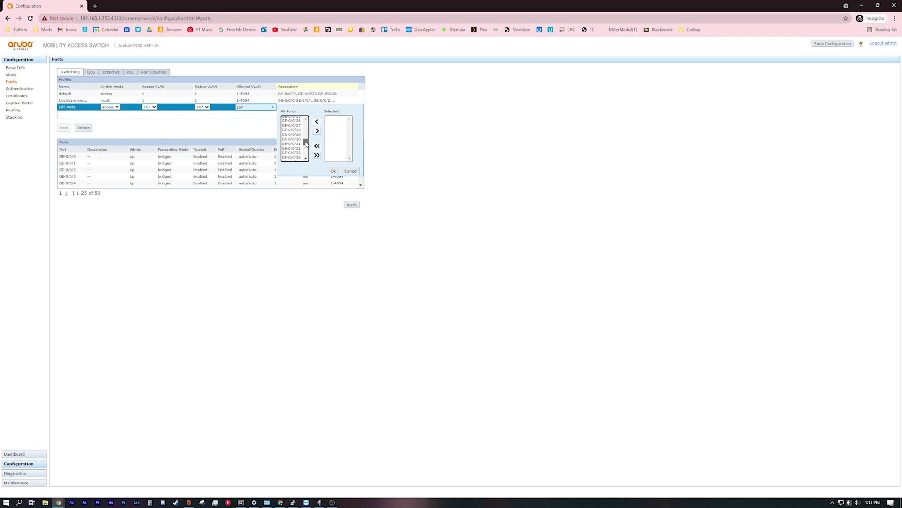
{"action": "left_click", "coordinate": [299, 135]}
{"action": "left_click", "coordinate": [317, 131]}
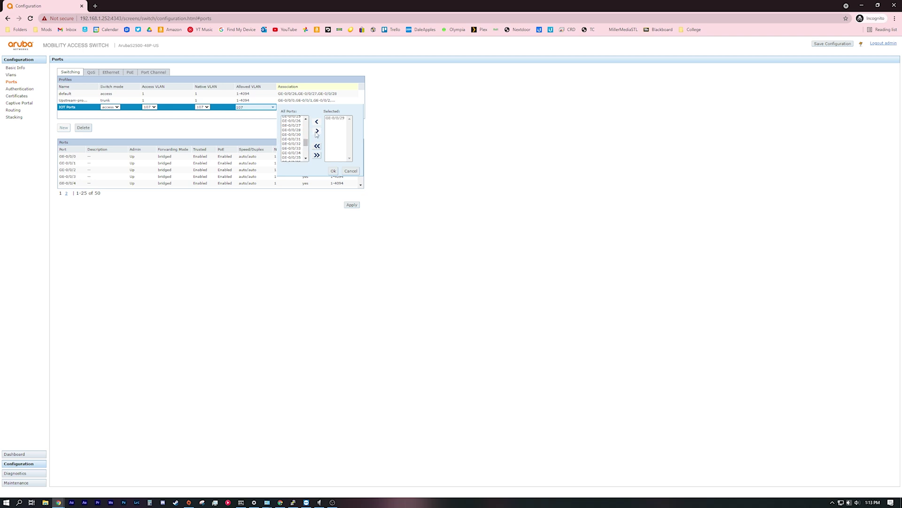
{"action": "left_click", "coordinate": [298, 134]}
{"action": "left_click", "coordinate": [316, 132]}
{"action": "left_click", "coordinate": [299, 136]}
{"action": "left_click", "coordinate": [317, 131]}
{"action": "left_click", "coordinate": [334, 171]}
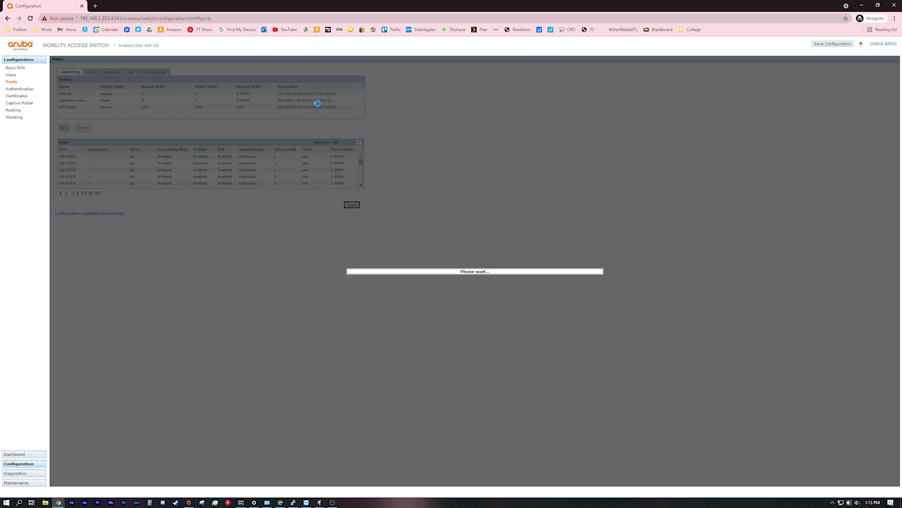